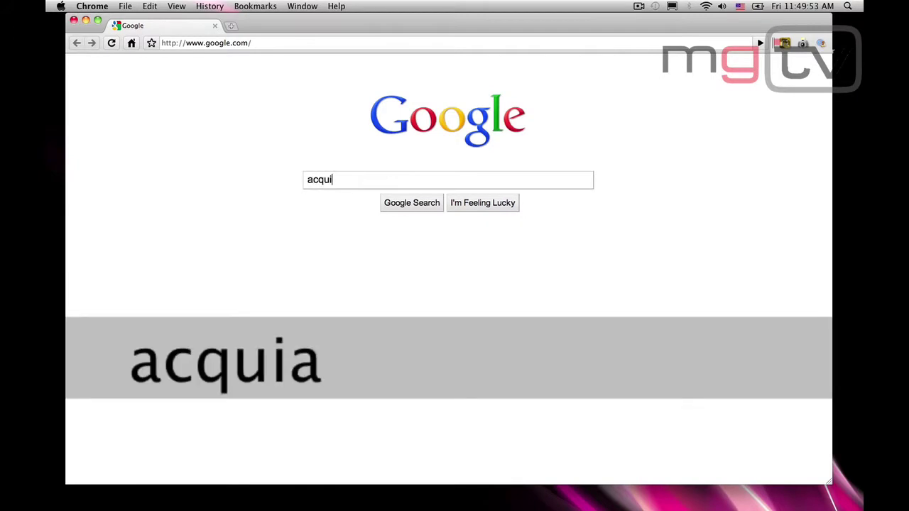
# - Search Google for 'acquia' and open the Acquia website
pyautogui.write('a')
pyautogui.press('Return')
pyautogui.click(269, 122)
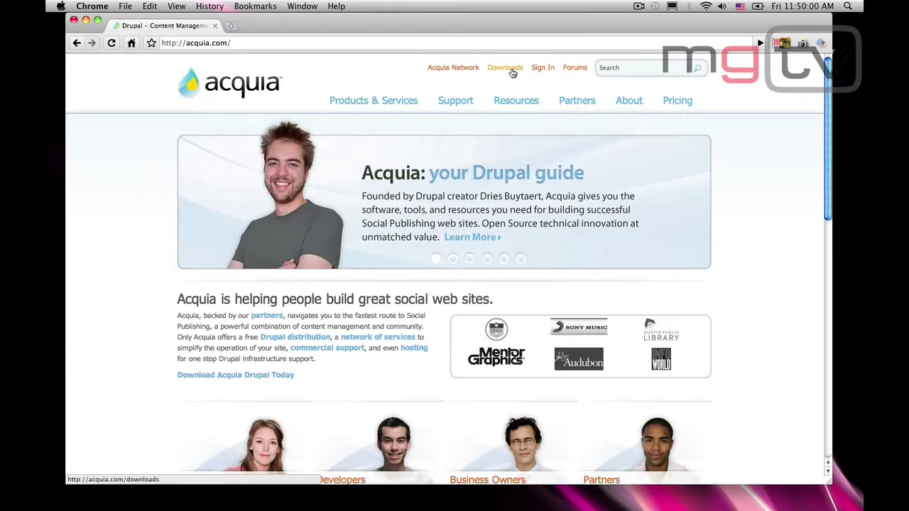
# - Start downloading the Stack installer for Mac OS X from Acquia's Downloads page
pyautogui.click(511, 70)
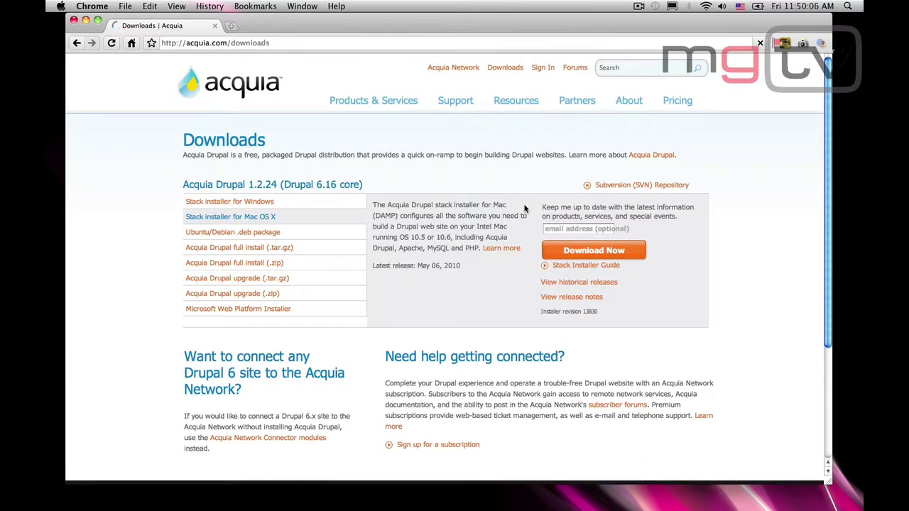
pyautogui.click(577, 228)
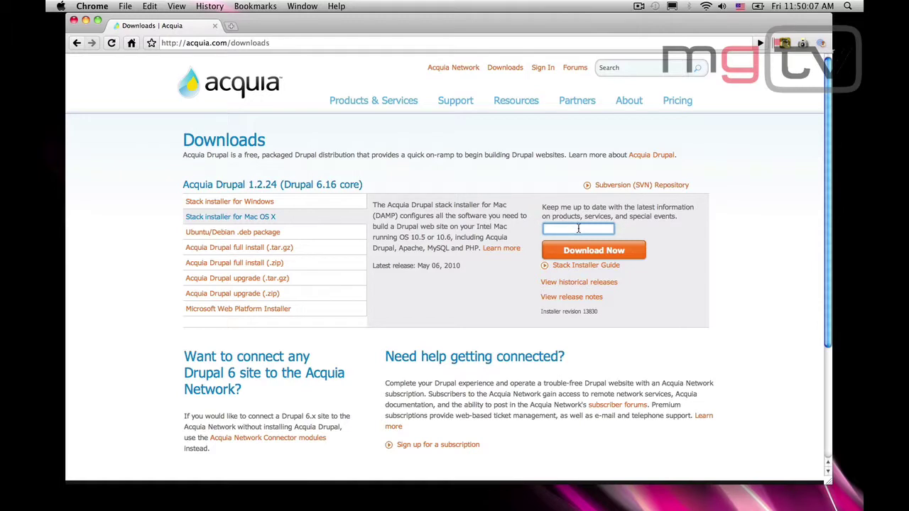
pyautogui.click(594, 251)
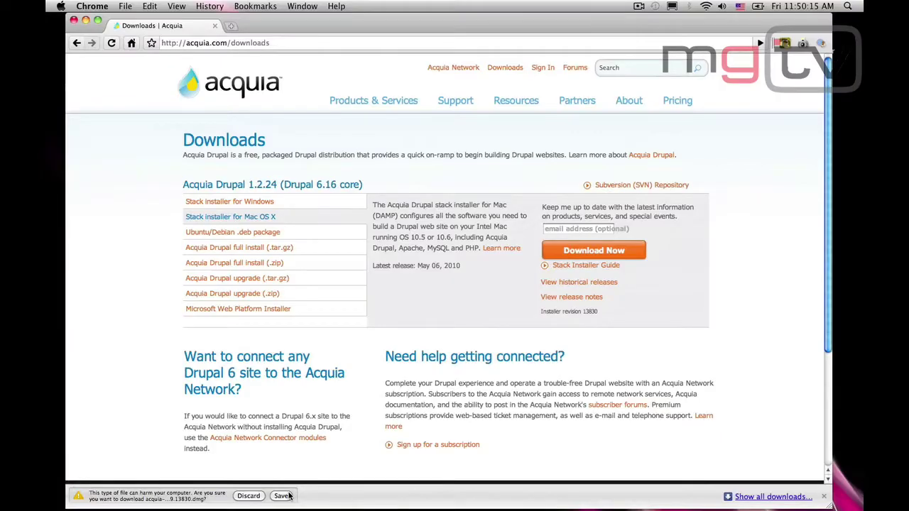
# - Keep the downloaded .dmg and open the disk image from Finder
pyautogui.click(288, 501)
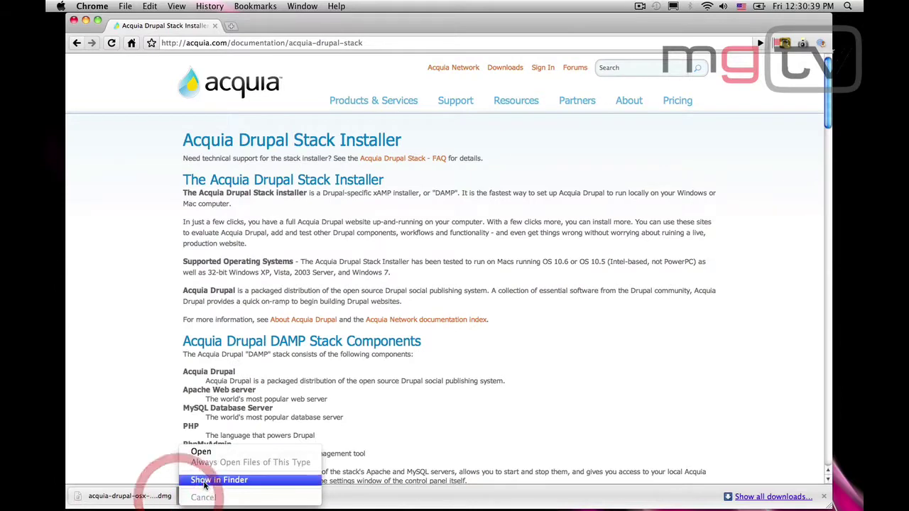
pyautogui.click(106, 480)
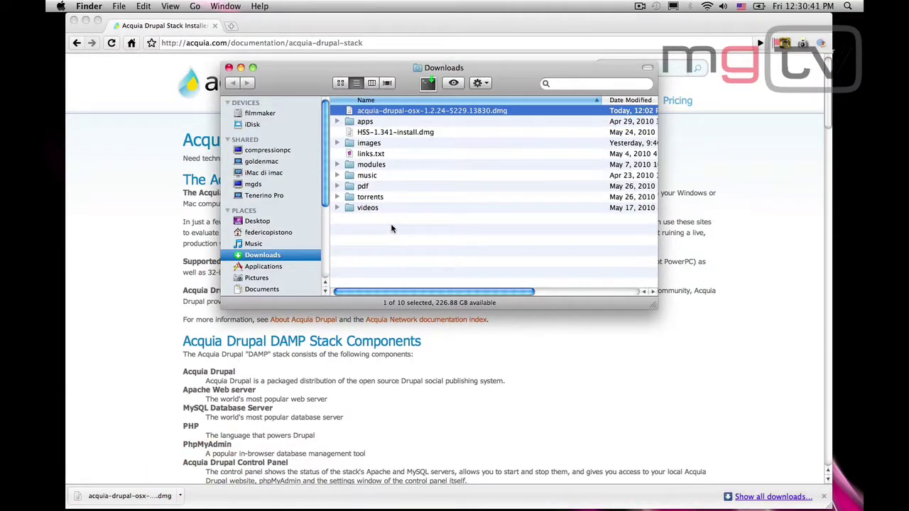
pyautogui.press('super+o')
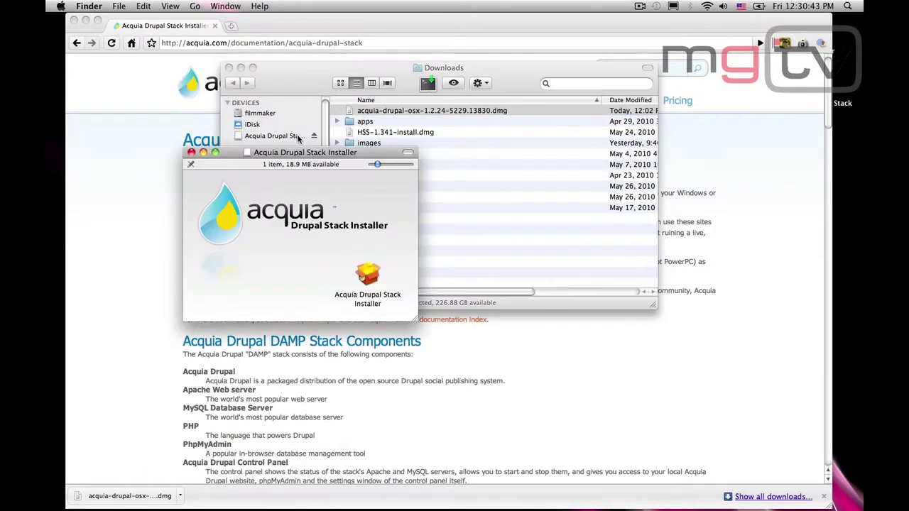
# - Launch the Acquia Drupal Stack Installer and authorise it with the account password
pyautogui.doubleClick(369, 268)
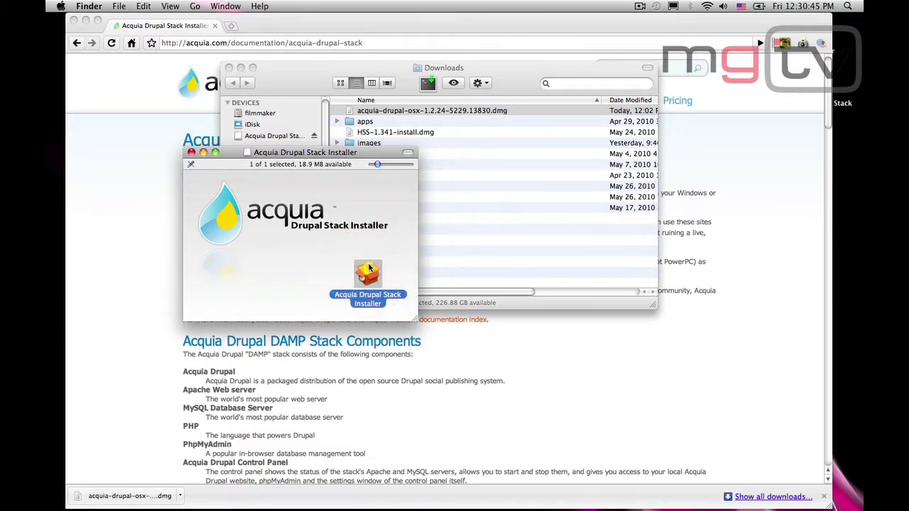
pyautogui.click(571, 216)
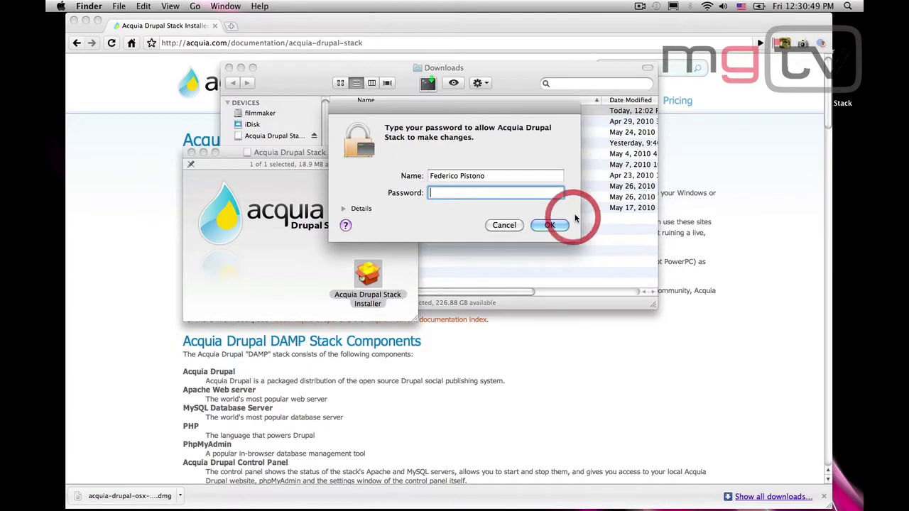
pyautogui.write('•••••••••••')
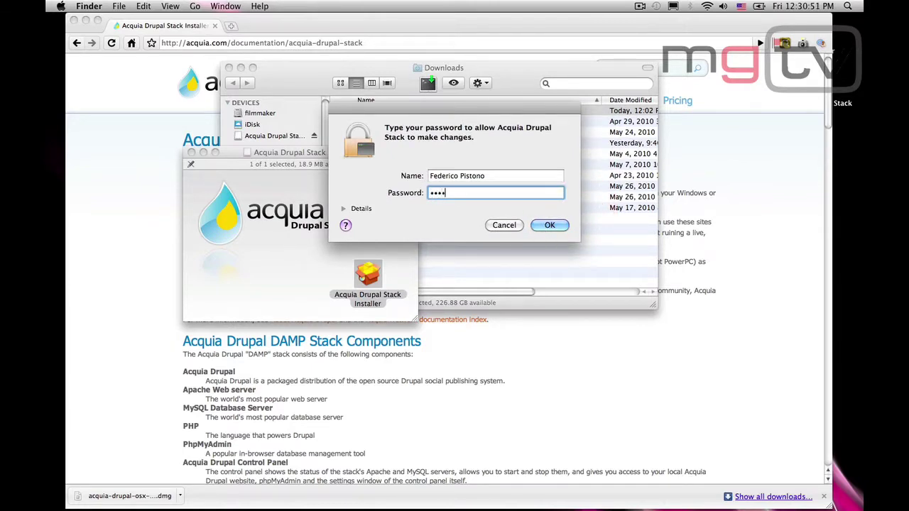
pyautogui.press('Return')
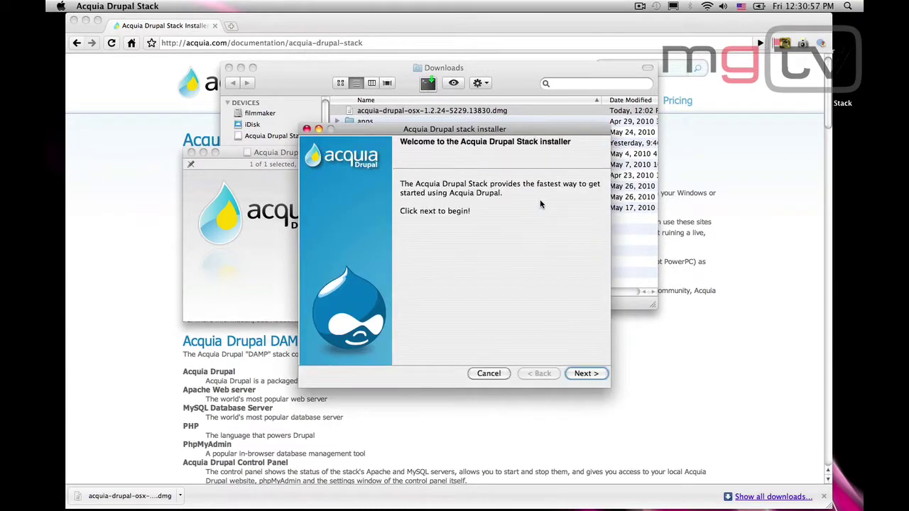
# - Pass the welcome page and keep the default /Applications/acquia-drupal stack and site locations
pyautogui.click(586, 371)
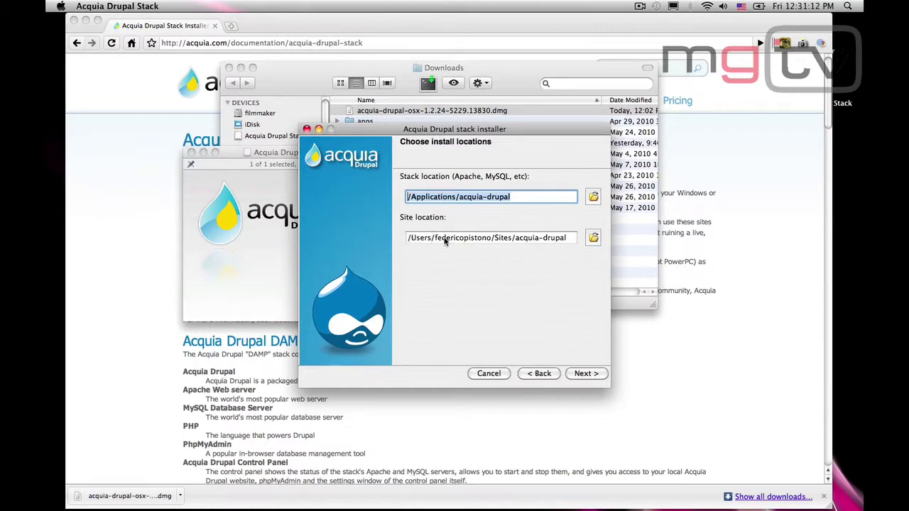
pyautogui.click(568, 240)
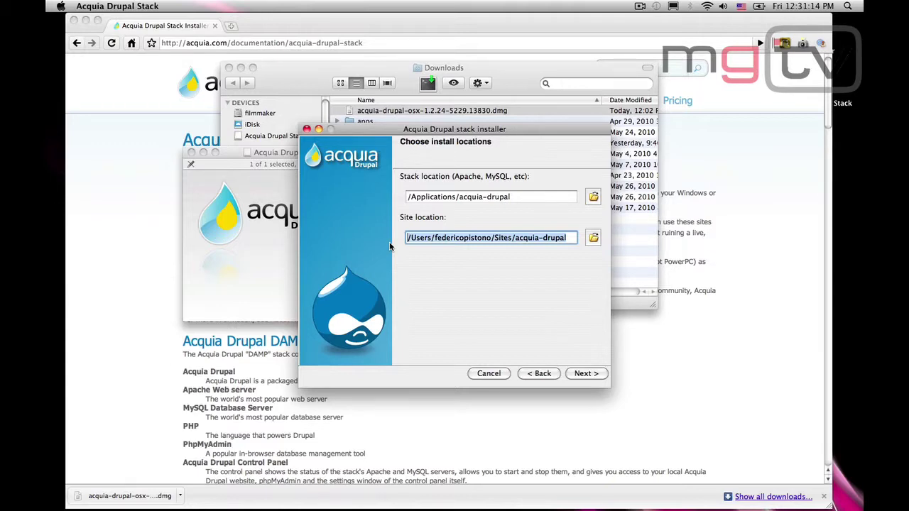
pyautogui.click(389, 244)
pyautogui.click(585, 374)
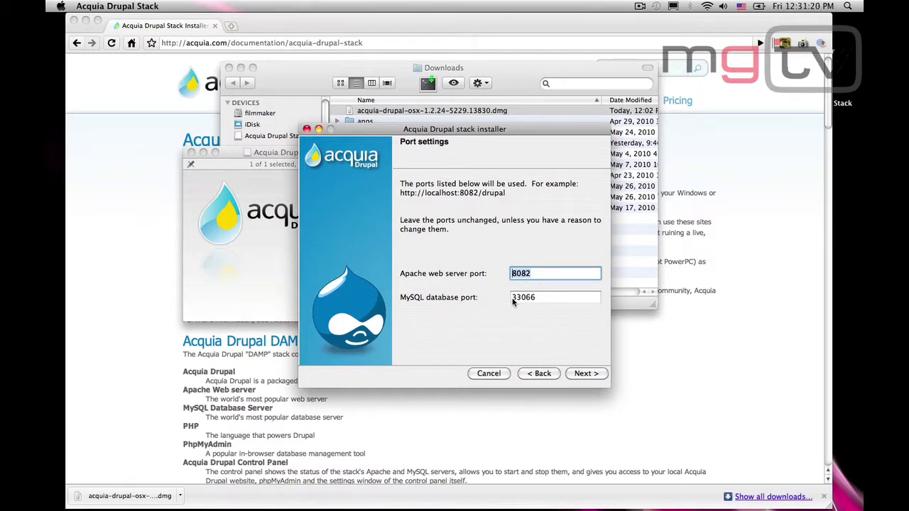
# - Keep ports 8082/33066 and enter the admin user's e-mail address
pyautogui.click(582, 374)
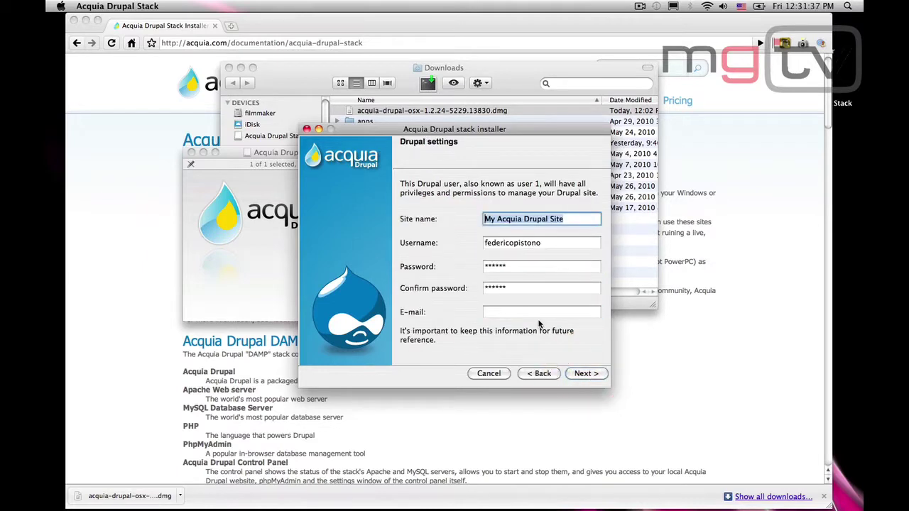
pyautogui.click(537, 314)
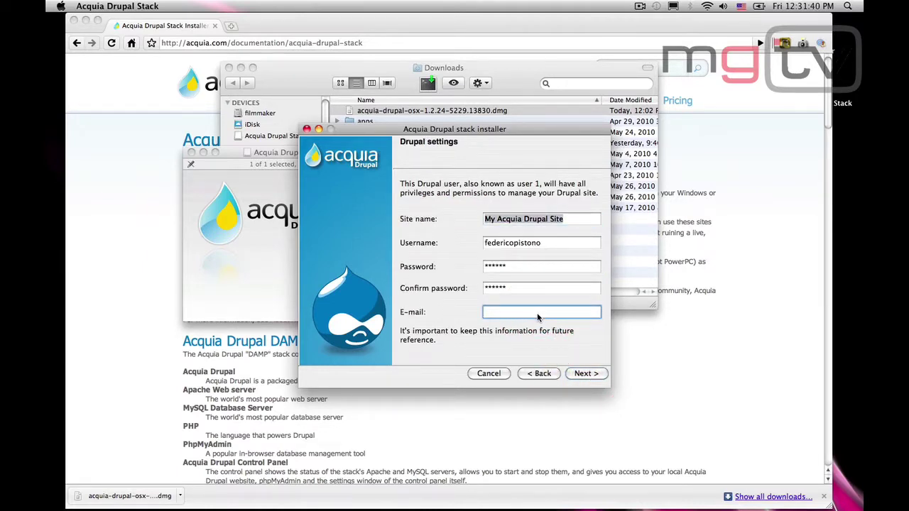
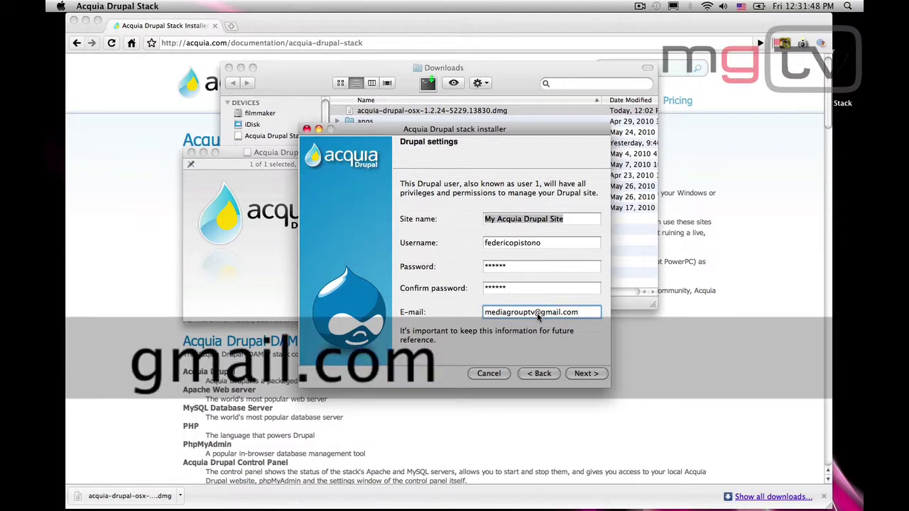
# - Proceed through the review and ready-to-install screens to start the installation
pyautogui.click(586, 373)
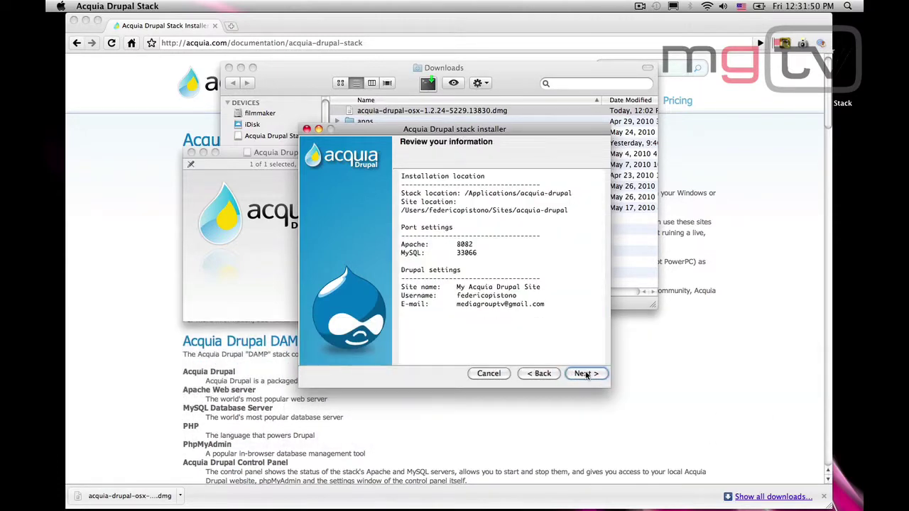
pyautogui.click(585, 375)
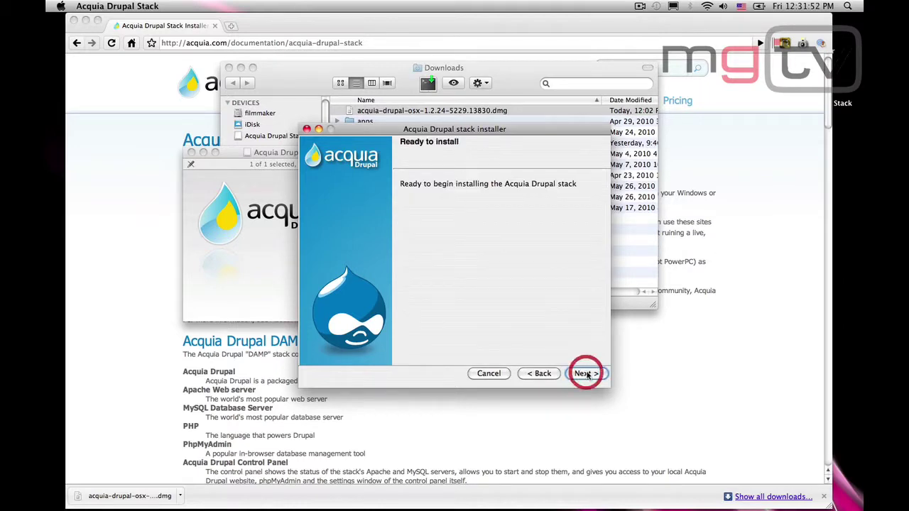
pyautogui.click(585, 372)
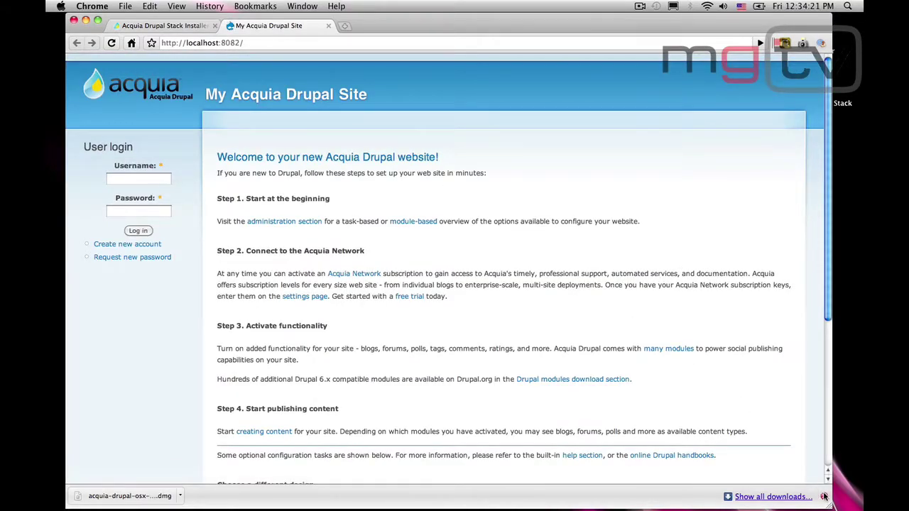
# - Close Chrome's downloads bar over the localhost:8082 welcome page
pyautogui.click(824, 496)
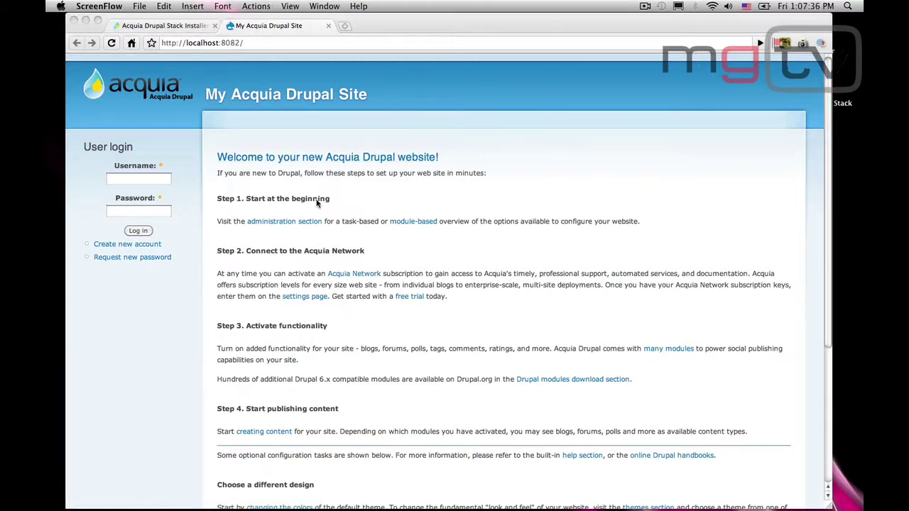
# - Log in with the admin username and password, and let Chrome save the password
pyautogui.click(158, 179)
pyautogui.click(158, 179)
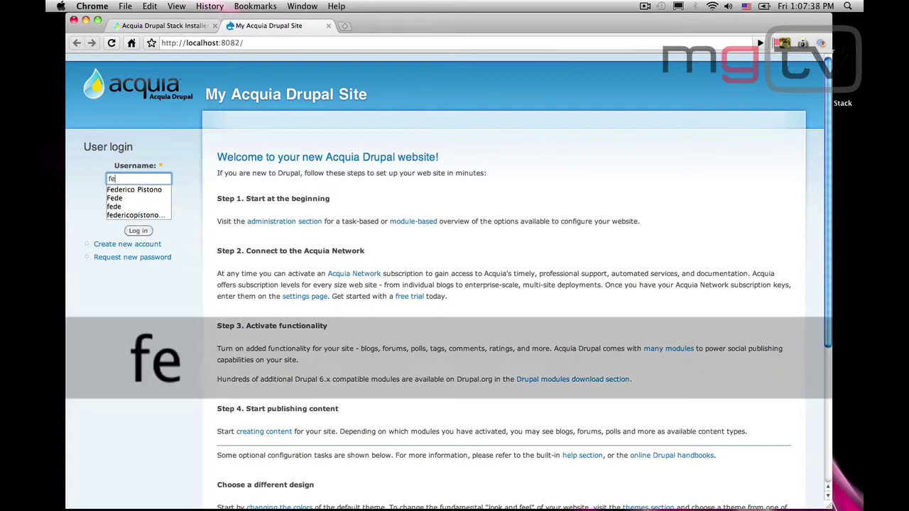
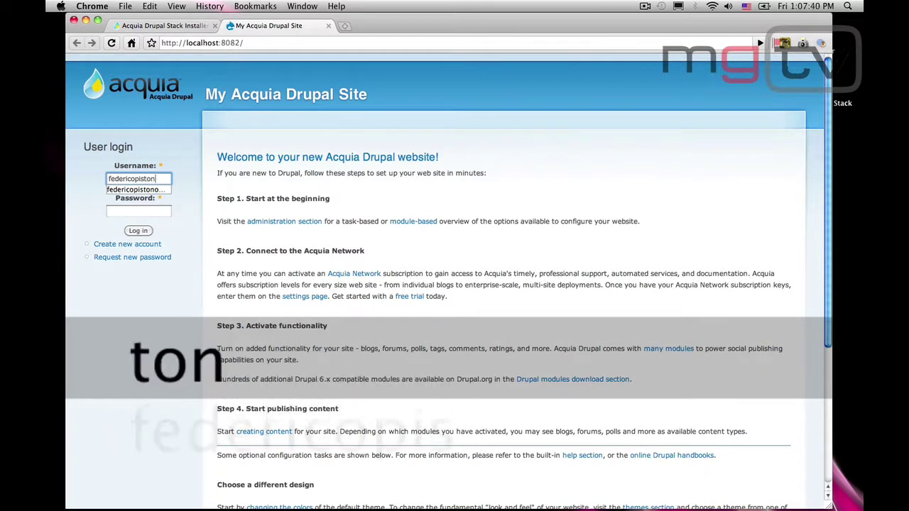
pyautogui.press('Tab')
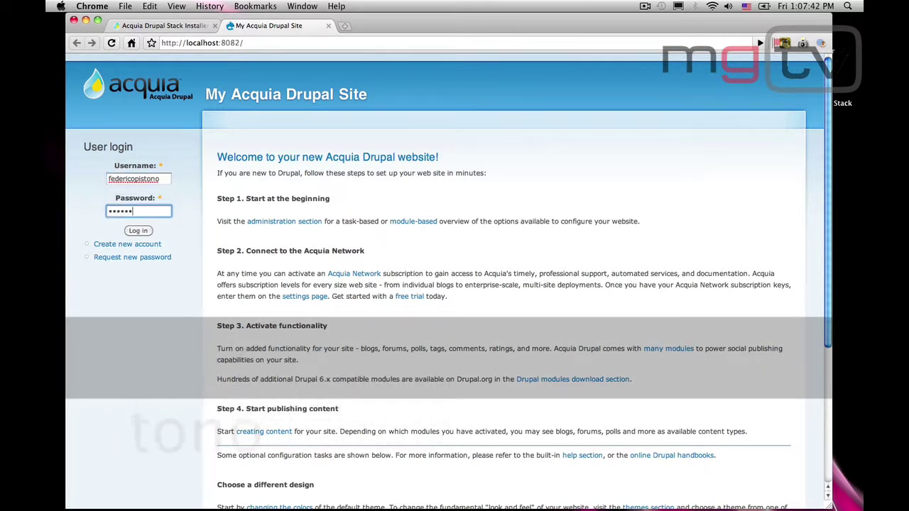
pyautogui.press('Return')
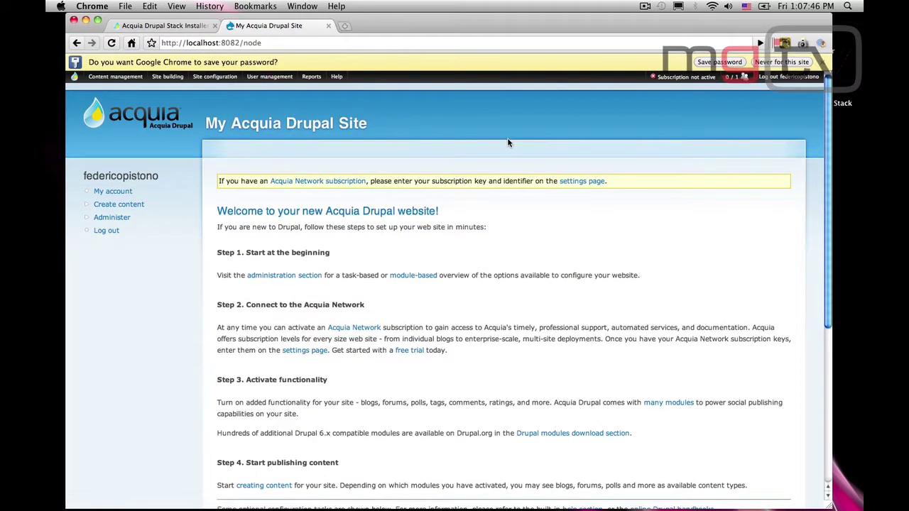
pyautogui.click(719, 63)
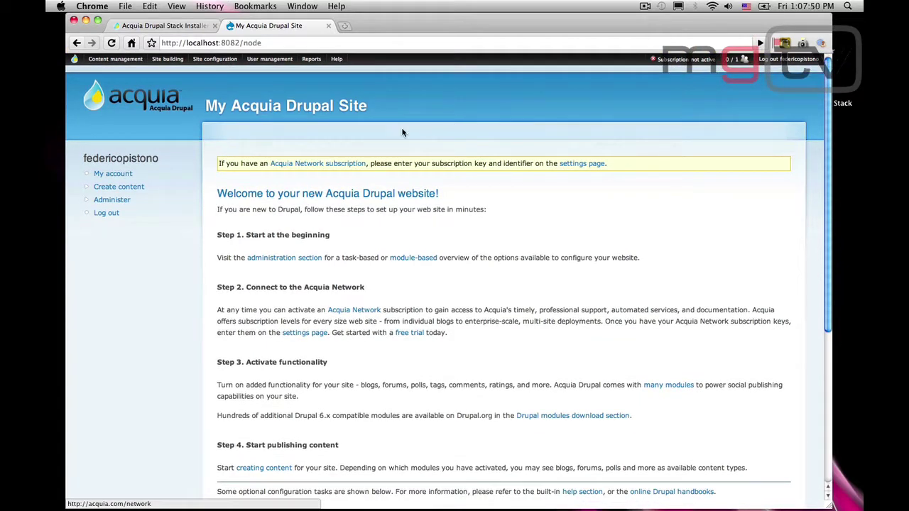
# - Open Administer and scroll through the site administration page
pyautogui.click(118, 201)
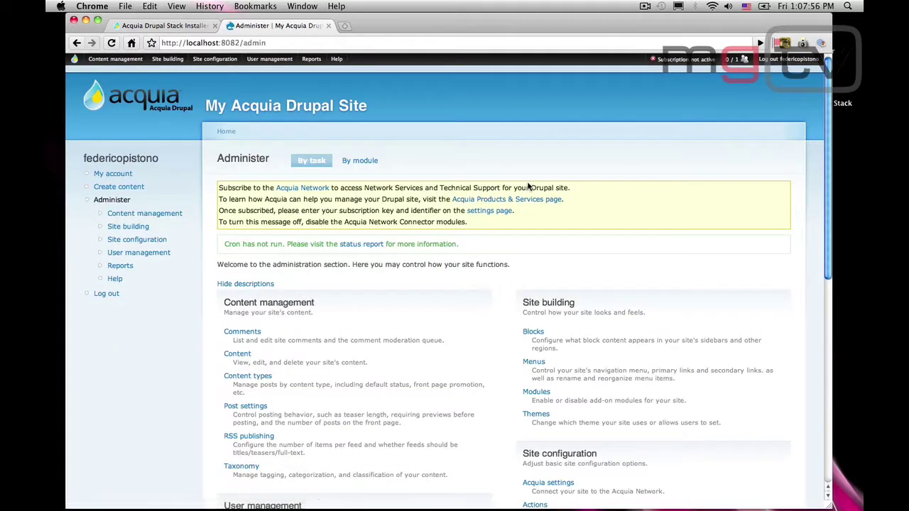
pyautogui.scroll(-5, 461, 163)
# - Start a new Page titled 'Hello Drupal!'
pyautogui.click(140, 188)
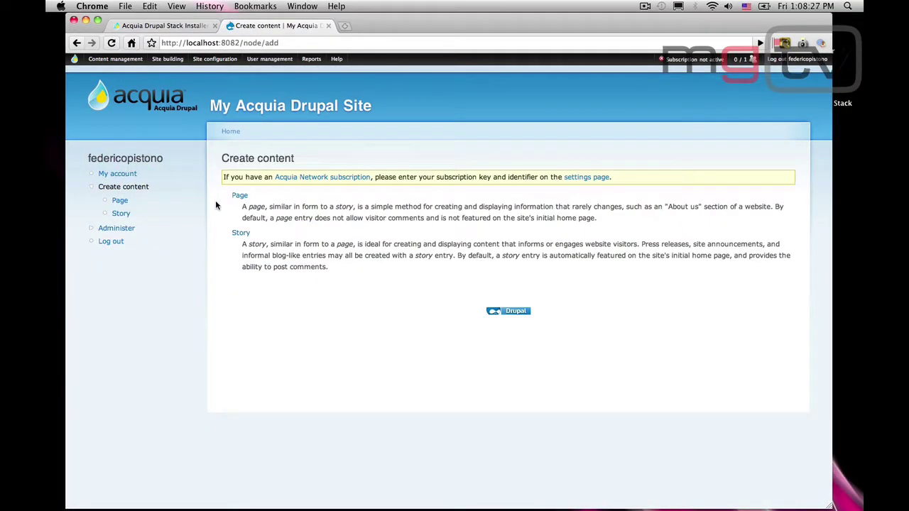
pyautogui.click(239, 196)
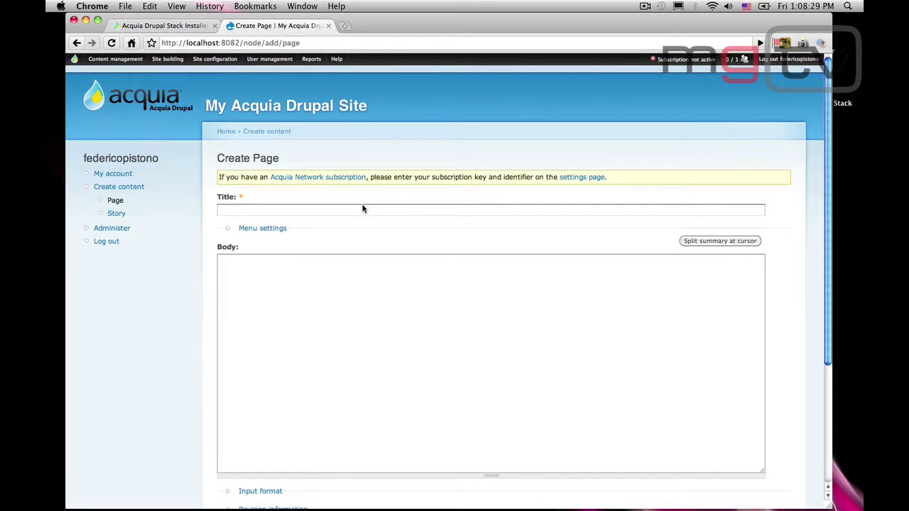
pyautogui.click(363, 207)
pyautogui.write('Hello')
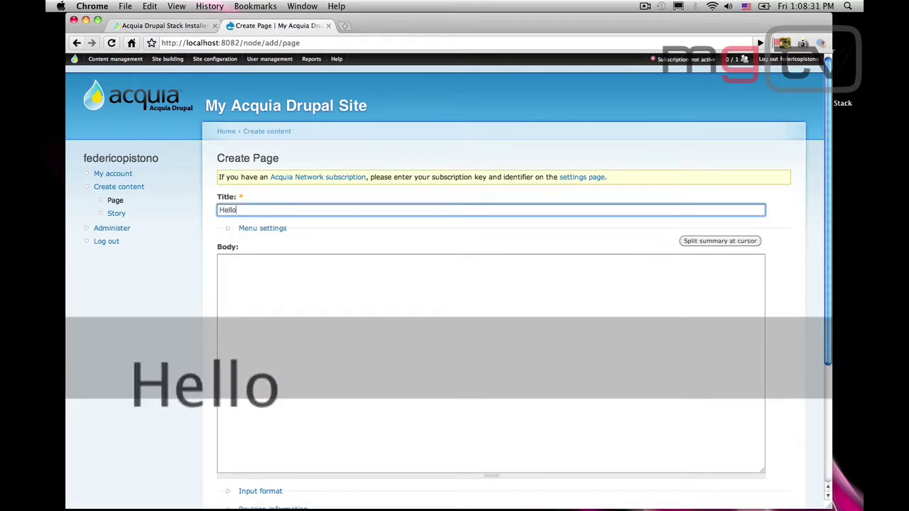
pyautogui.write(' Drupal!')
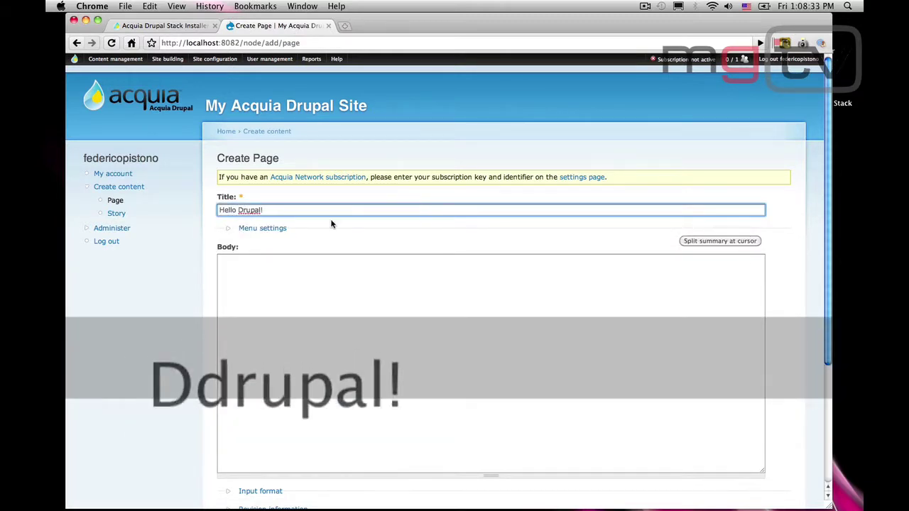
# - Give the page a 'Home' menu link, check publishing options, and save it
pyautogui.click(250, 229)
pyautogui.click(255, 267)
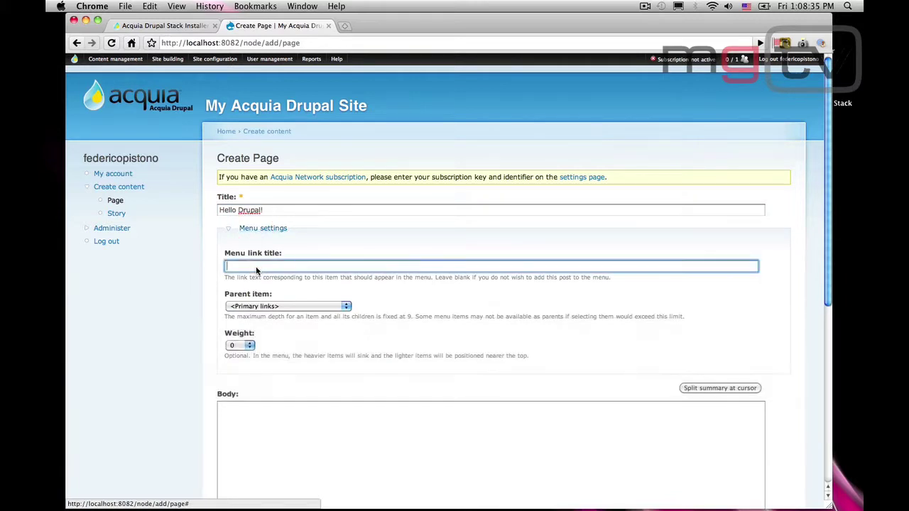
pyautogui.write('Home')
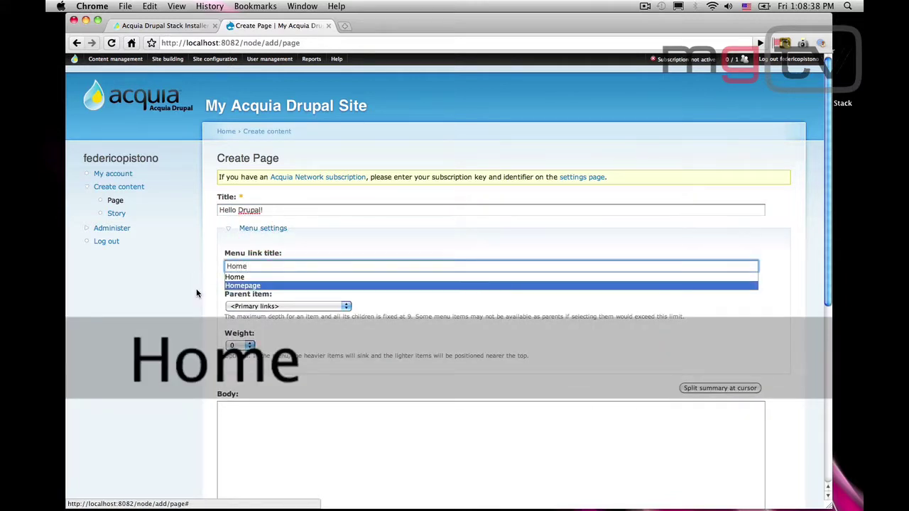
pyautogui.click(207, 293)
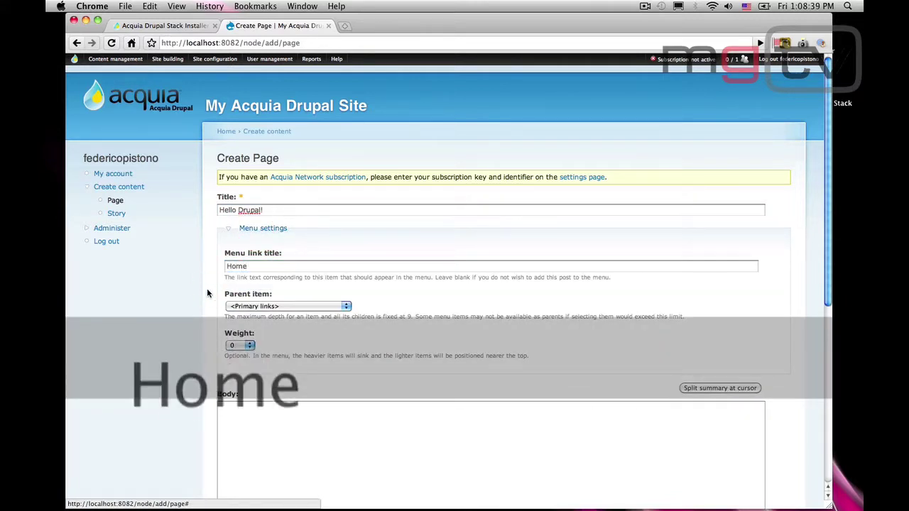
pyautogui.scroll(-10, 208, 293)
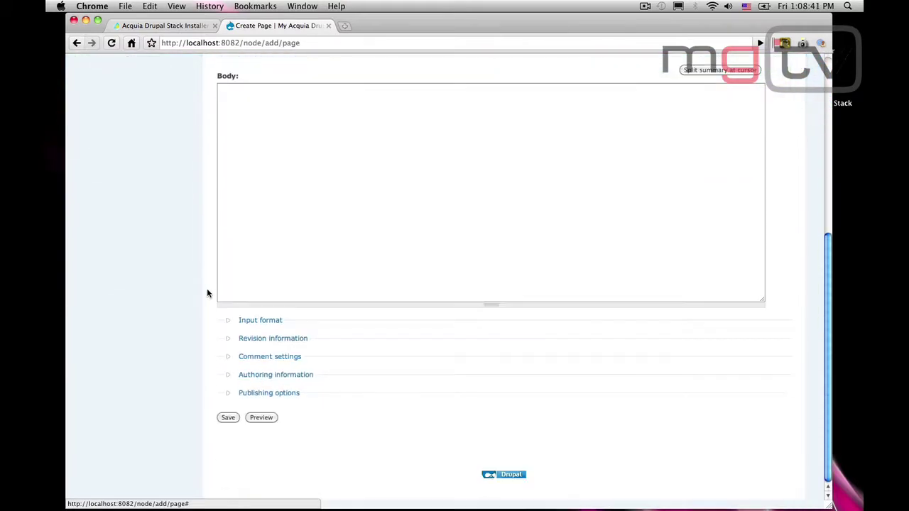
pyautogui.click(269, 394)
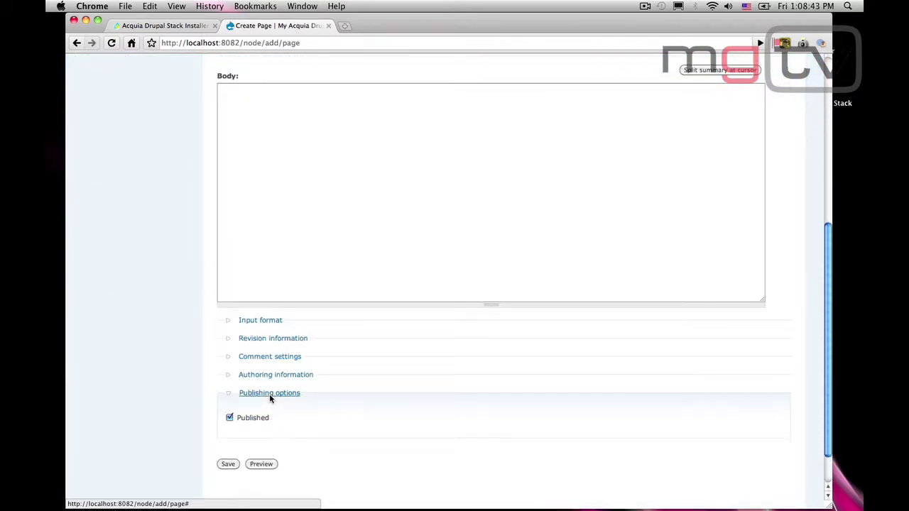
pyautogui.scroll(-2, 230, 434)
pyautogui.click(229, 418)
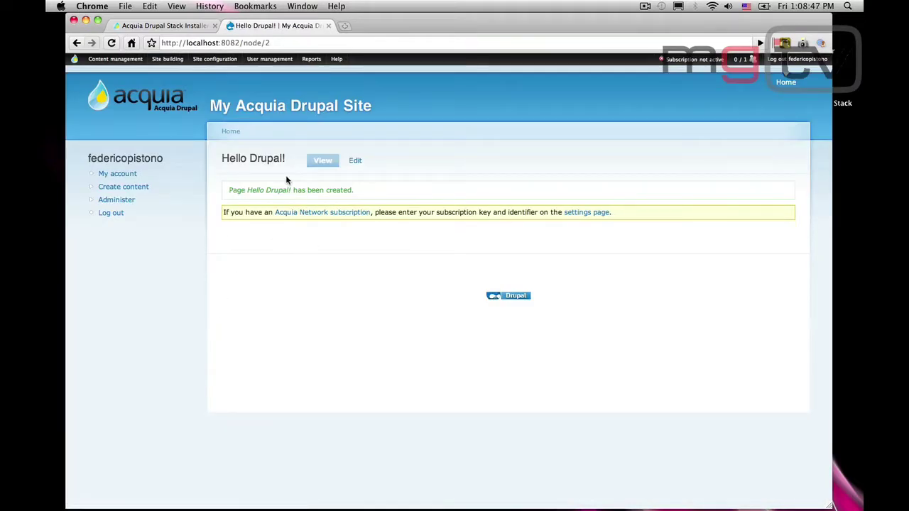
pyautogui.click(226, 105)
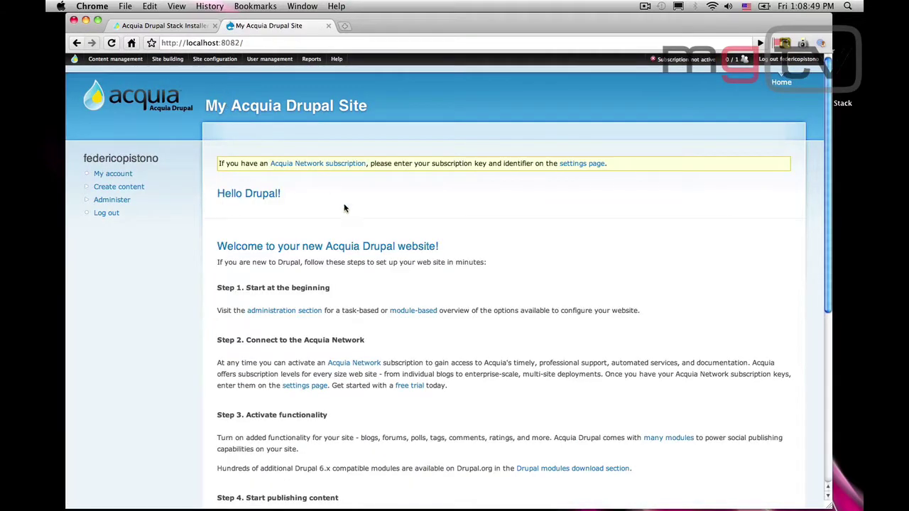
pyautogui.click(264, 194)
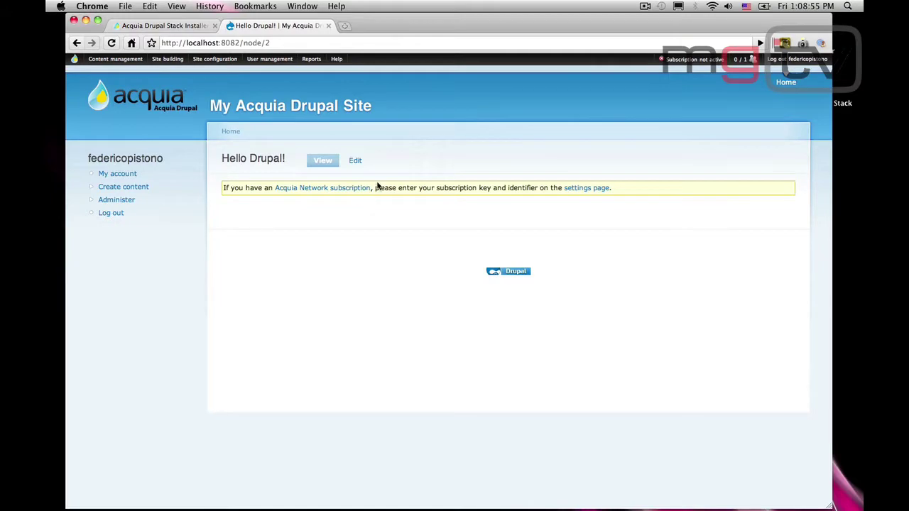